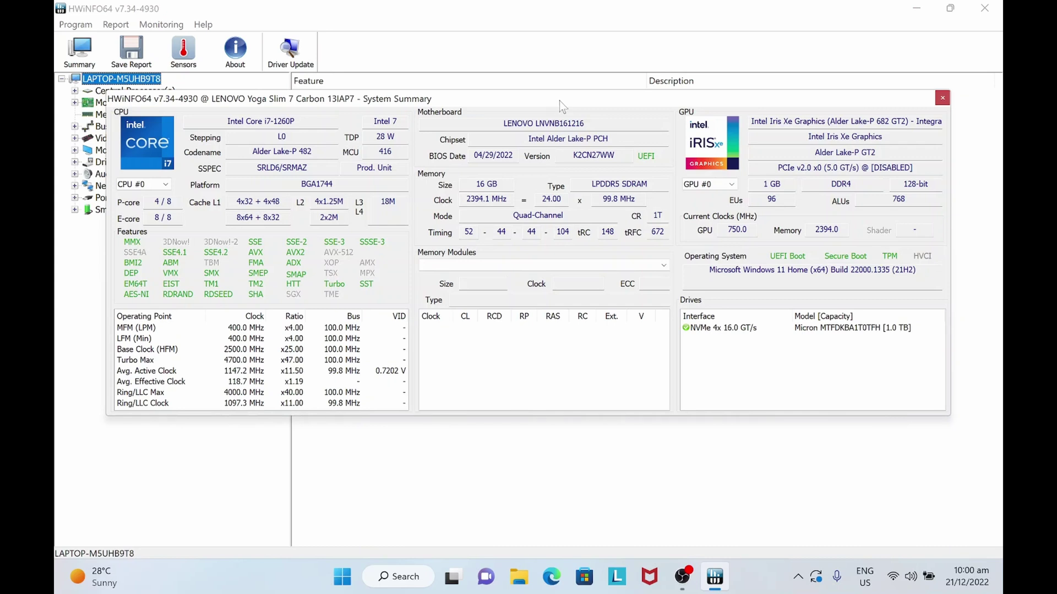
- Open the Memory Modules dropdown in the HWiNFO64 summary, then close it
left_click(657, 265)
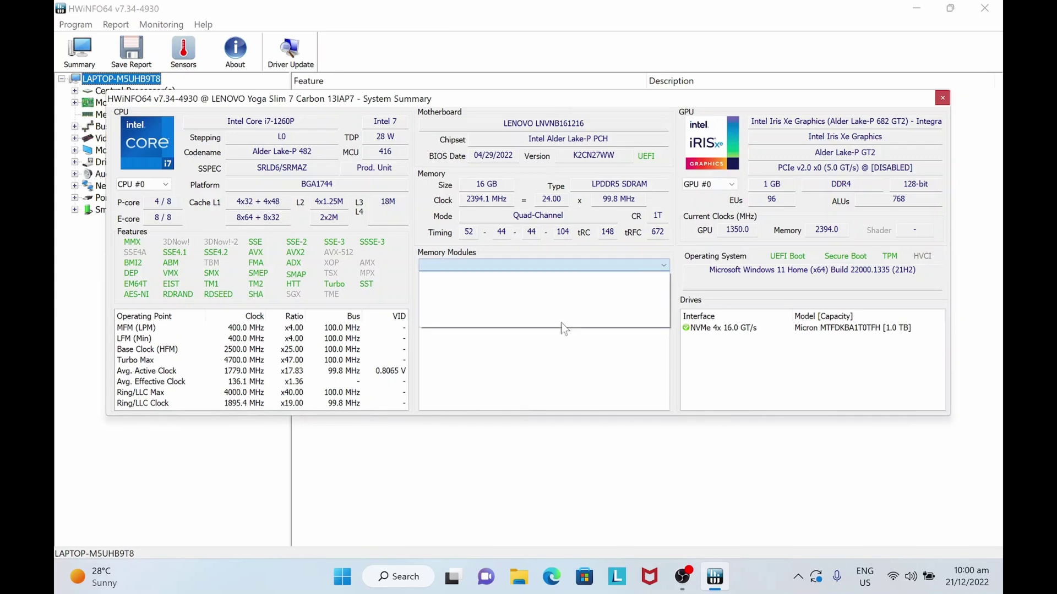
left_click(663, 266)
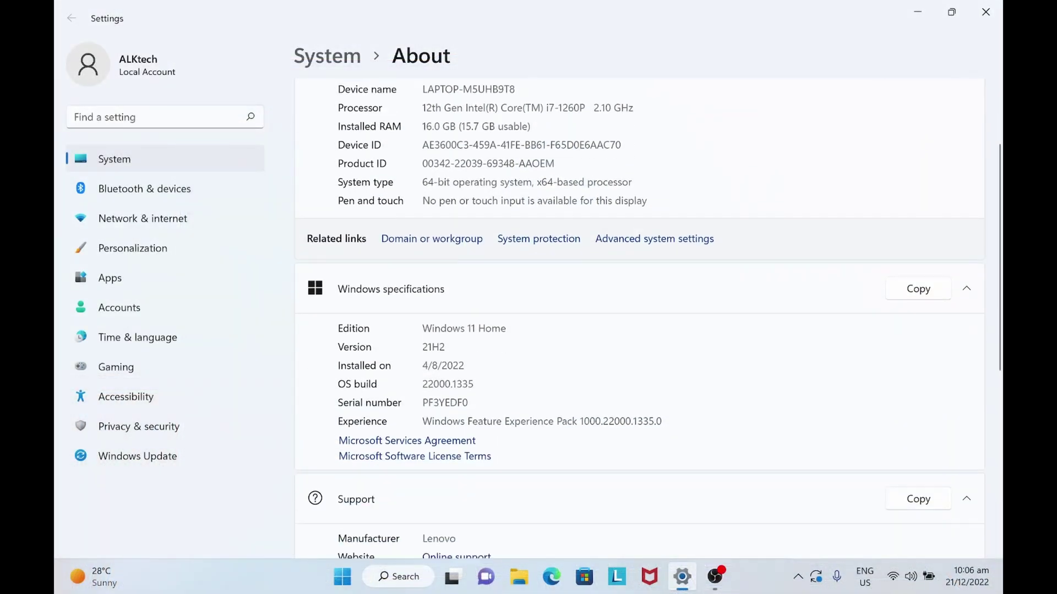
scroll(776, 287, "up", 1)
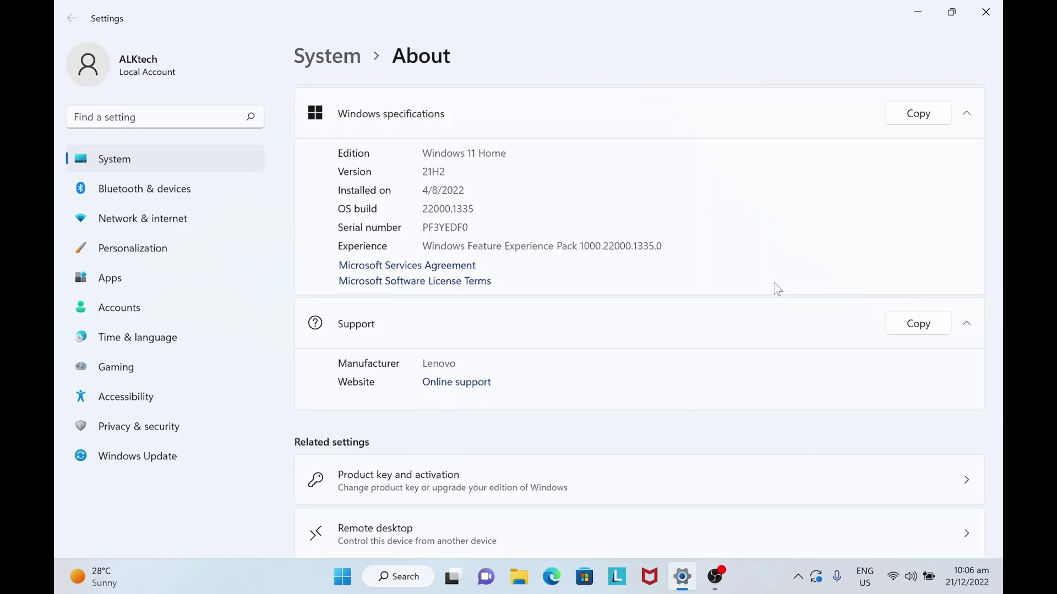
- Go from About to Apps, then Apps & features, to list the installed apps
left_click(195, 287)
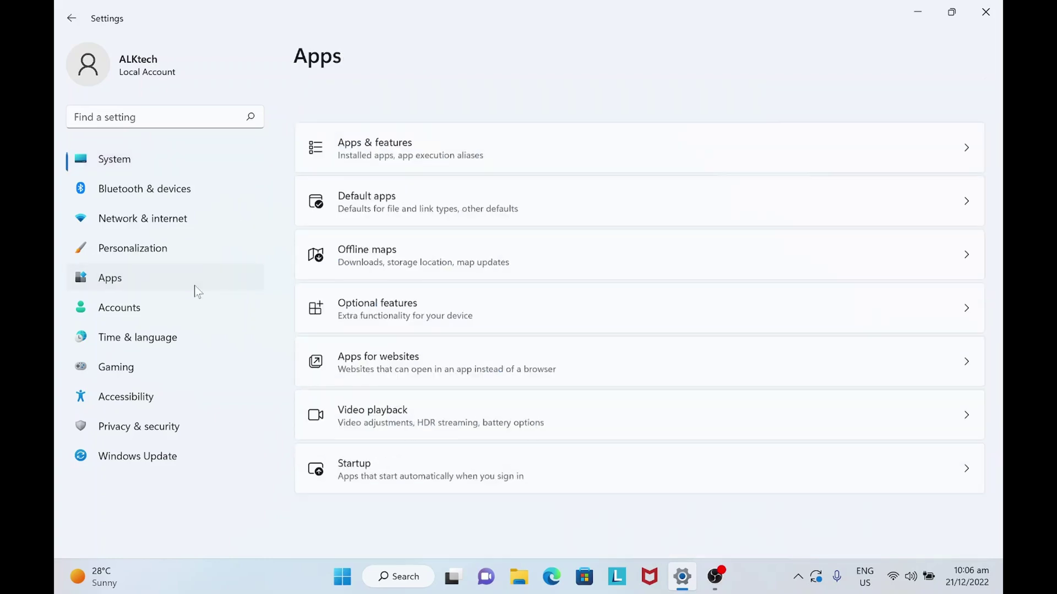
left_click(537, 106)
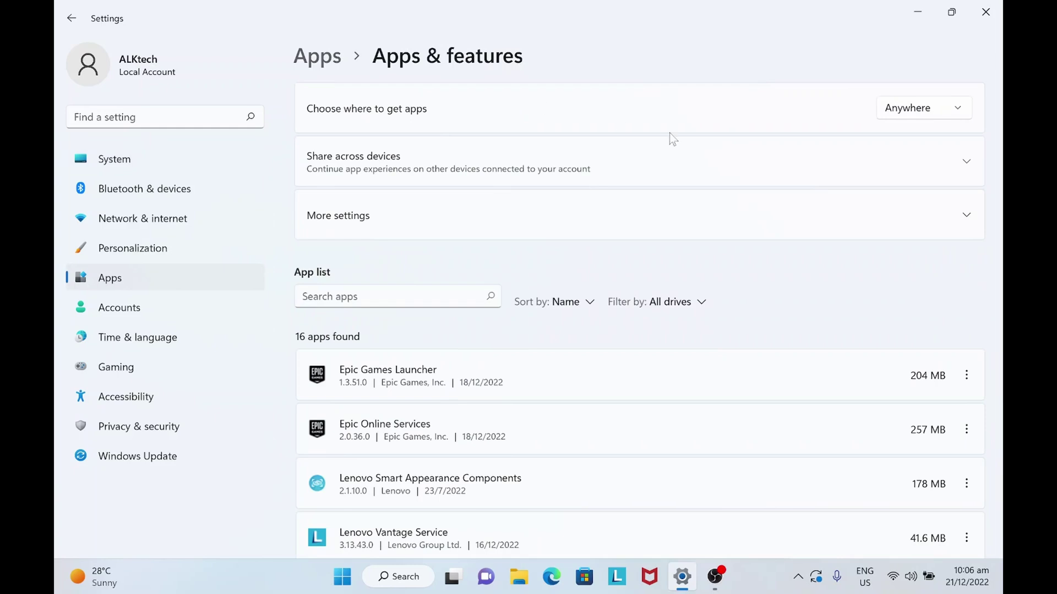
scroll(826, 266, "down", 2)
scroll(825, 266, "down", 4)
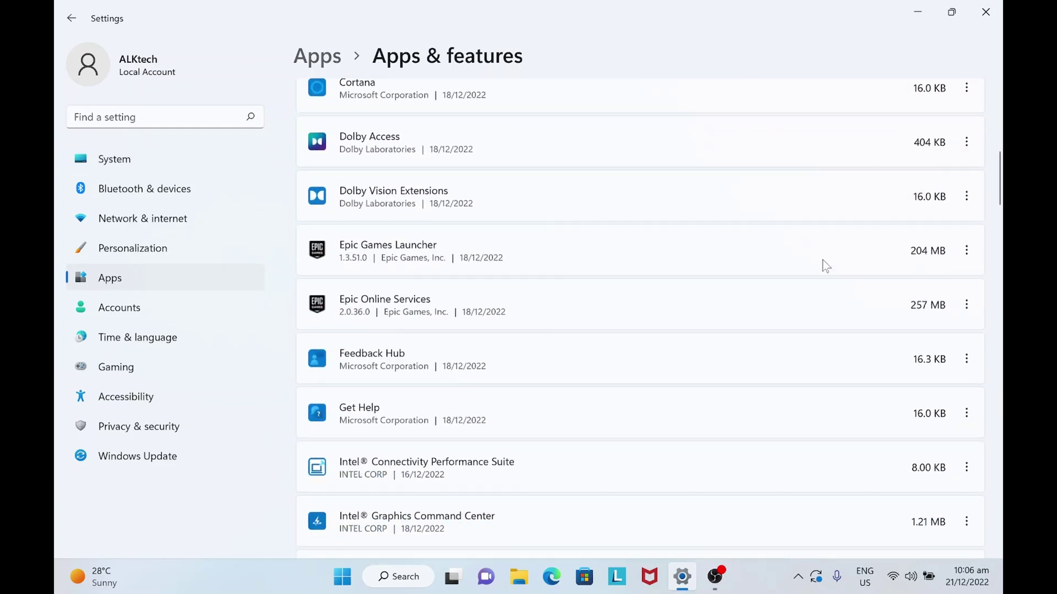
scroll(826, 266, "down", 3)
scroll(823, 264, "down", 2)
scroll(823, 266, "down", 3)
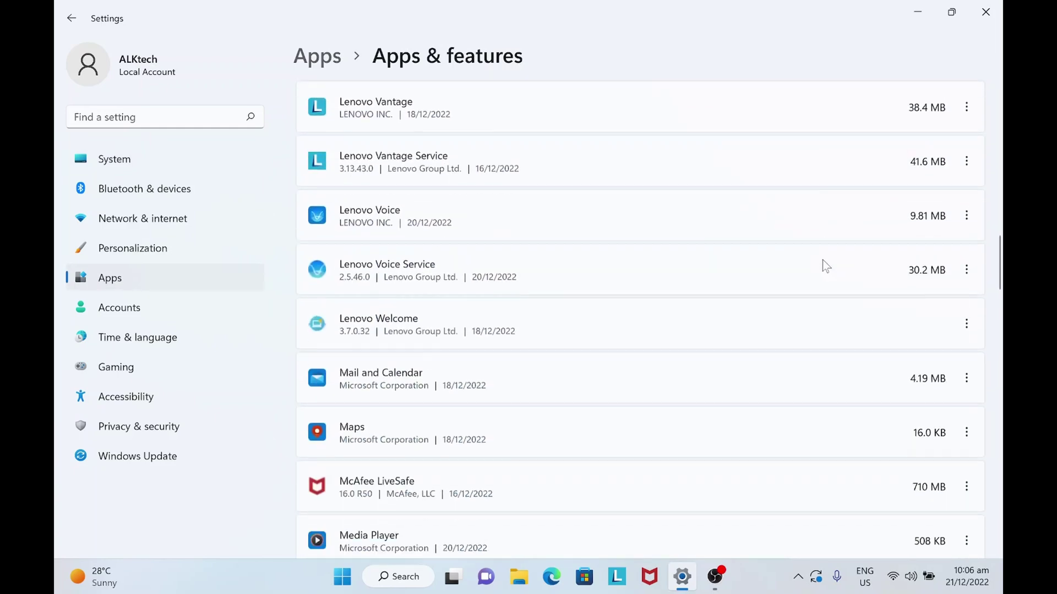
scroll(822, 265, "down", 2)
scroll(823, 265, "down", 1)
scroll(822, 260, "down", 2)
scroll(822, 258, "down", 2)
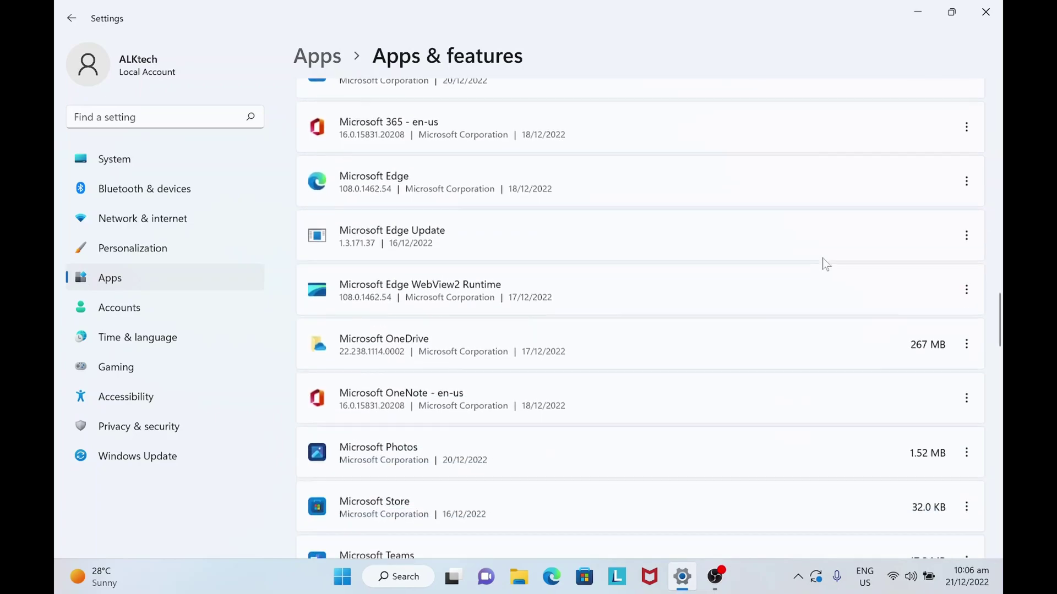
scroll(822, 259, "down", 2)
scroll(822, 256, "down", 2)
scroll(822, 256, "down", 3)
scroll(822, 255, "down", 2)
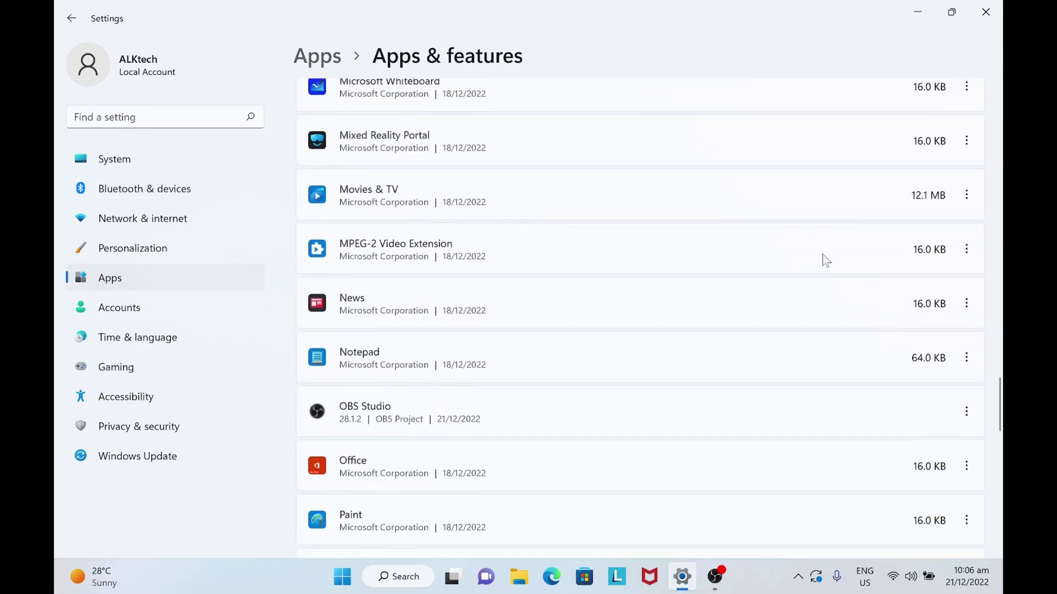
scroll(822, 254, "down", 2)
scroll(823, 250, "down", 2)
scroll(823, 257, "down", 3)
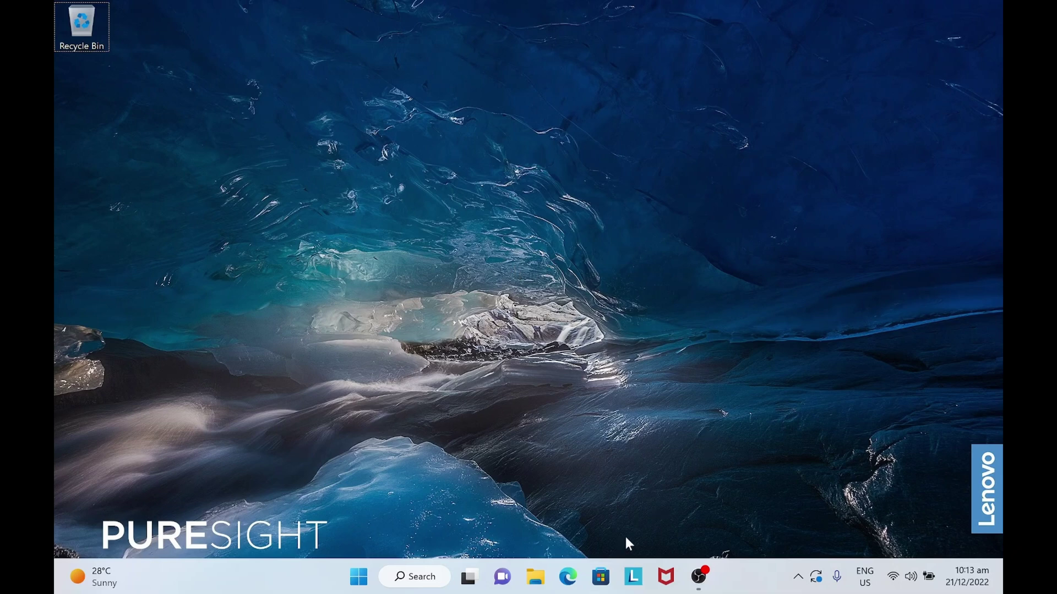
- Launch Lenovo Vantage from the taskbar and view the Power smart settings page
left_click(633, 576)
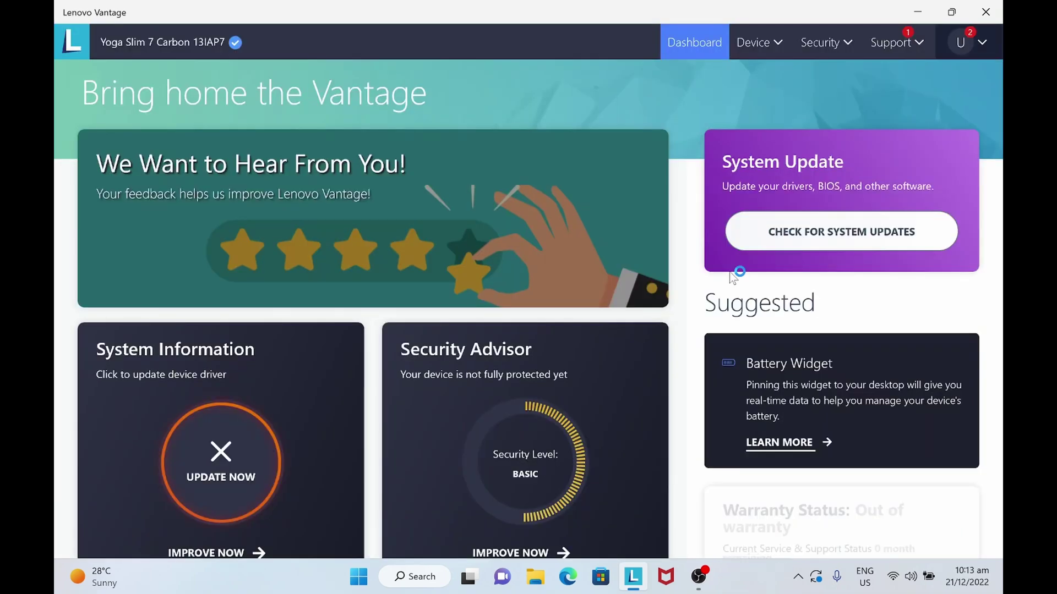
left_click(789, 51)
left_click(674, 113)
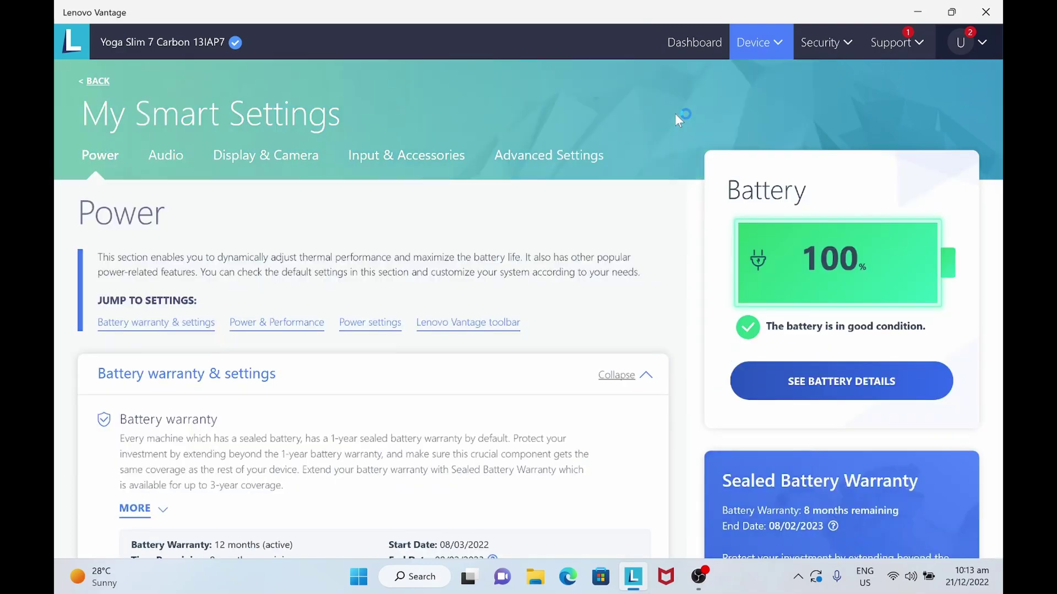
scroll(638, 247, "down", 5)
scroll(638, 247, "down", 4)
scroll(638, 247, "down", 3)
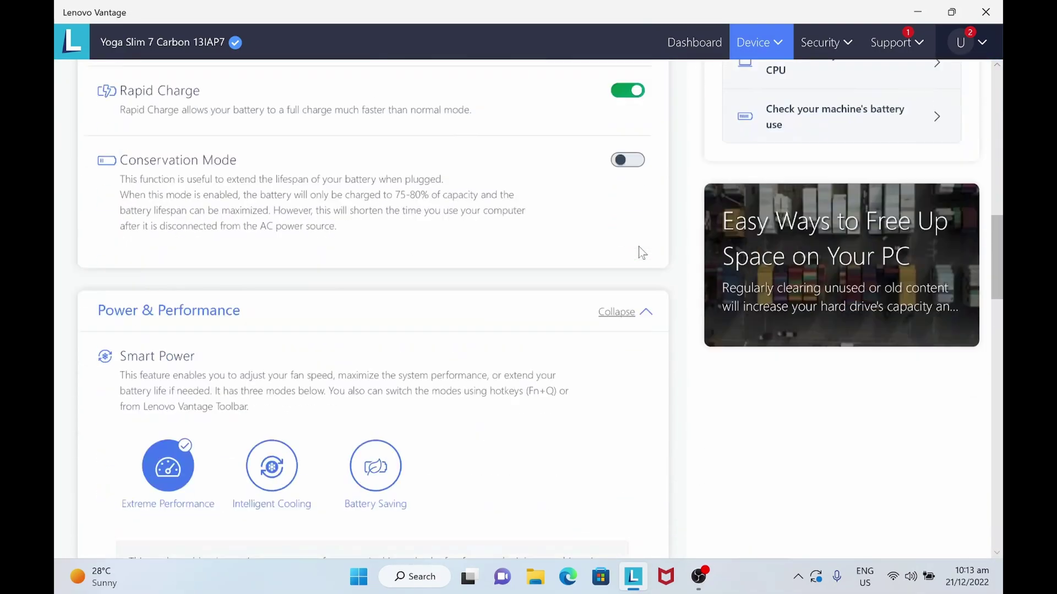
scroll(638, 246, "down", 3)
scroll(638, 247, "down", 3)
scroll(638, 247, "down", 4)
scroll(639, 247, "down", 4)
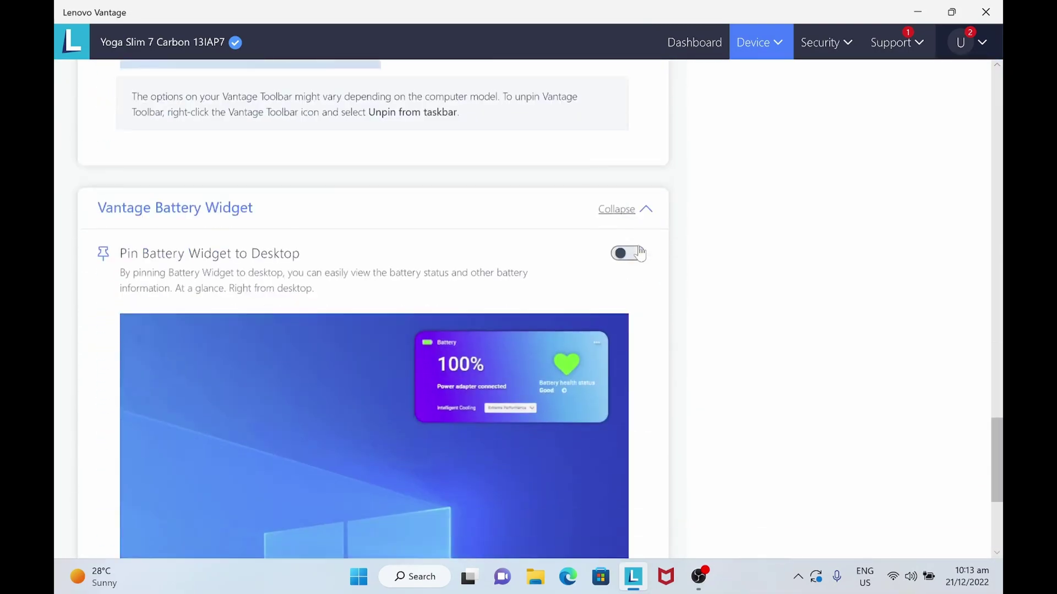
scroll(638, 247, "down", 2)
scroll(640, 252, "down", 1)
- Visit the Audio and Display & camera smart settings pages
left_click(753, 45)
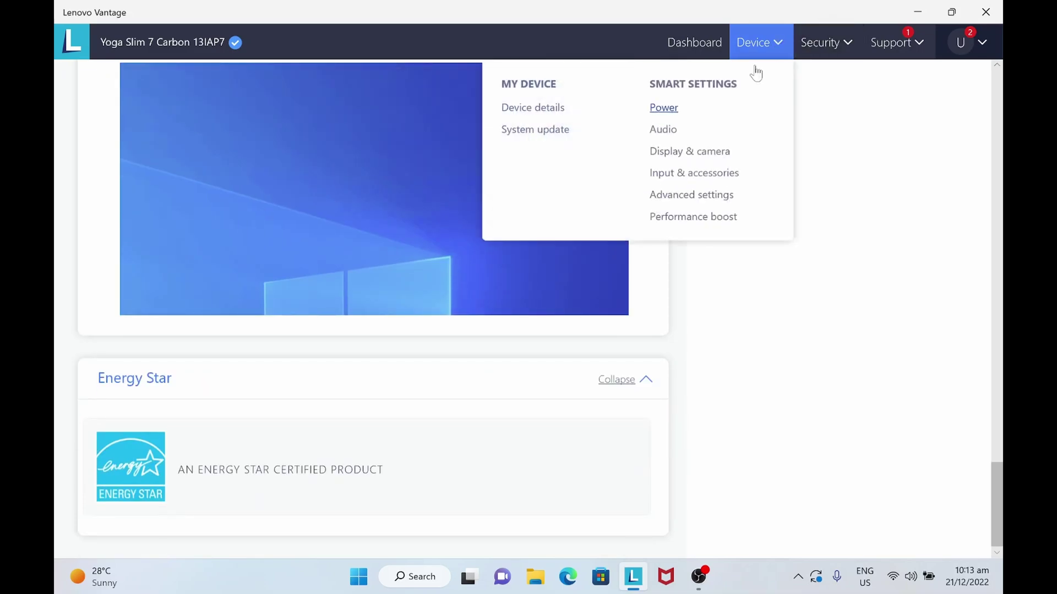
left_click(666, 131)
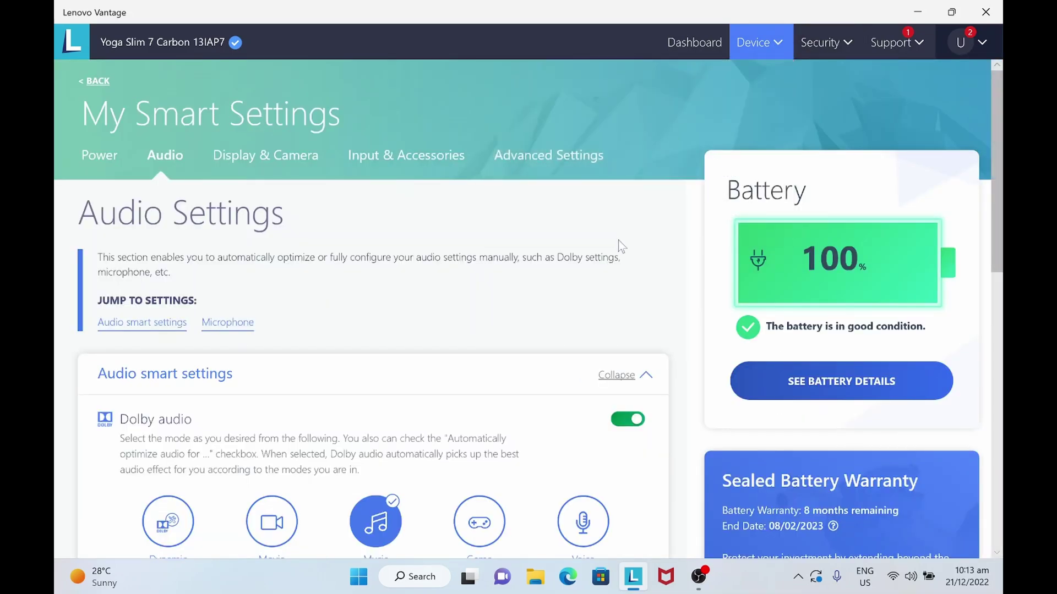
scroll(619, 243, "down", 5)
scroll(618, 242, "down", 4)
scroll(618, 242, "up", 2)
scroll(619, 239, "up", 5)
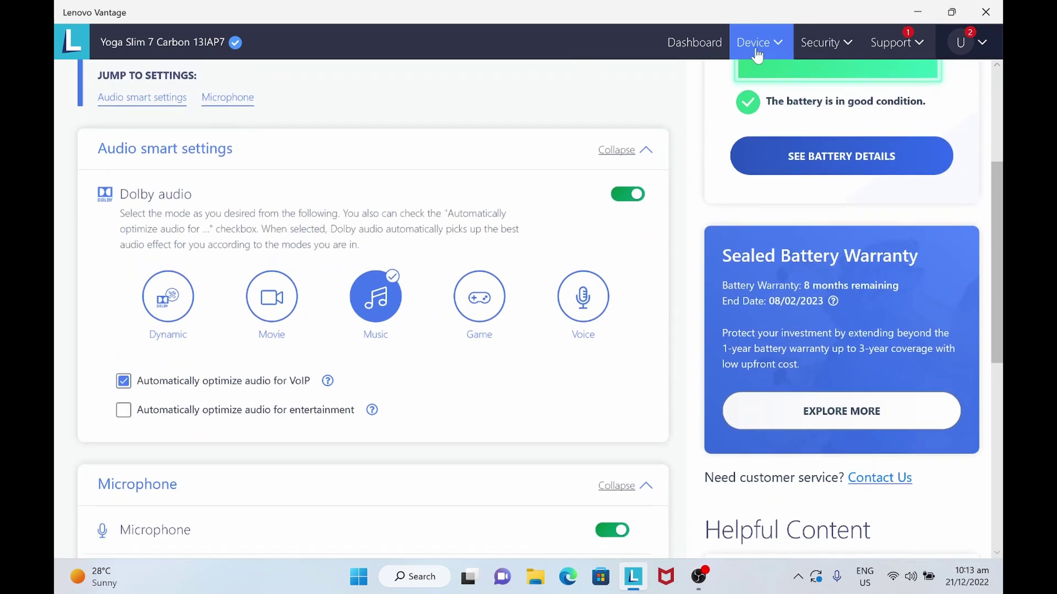
left_click(753, 42)
left_click(701, 160)
scroll(701, 159, "down", 3)
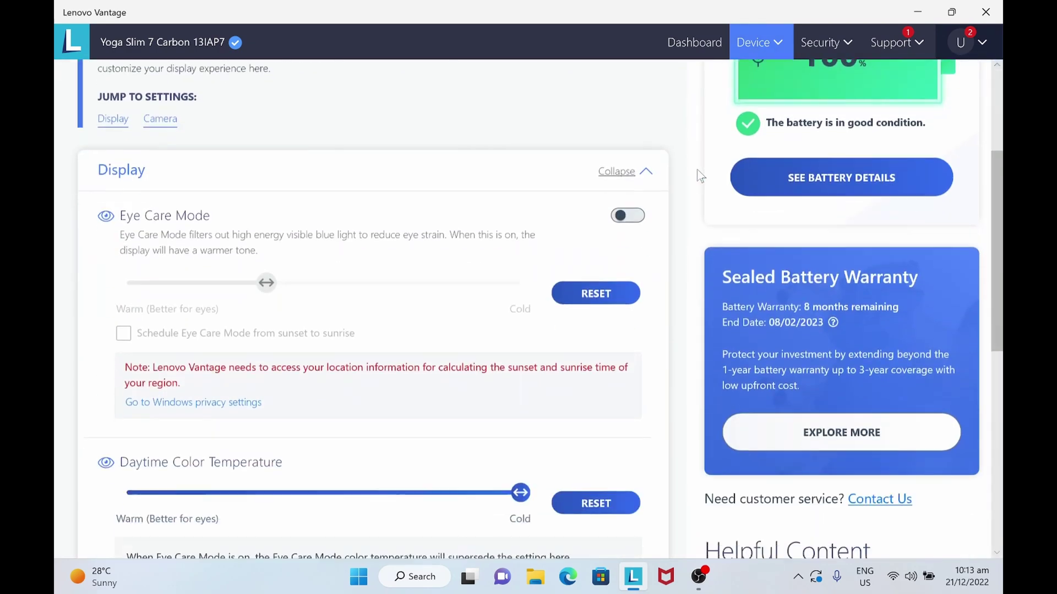
- Visit the Input & accessories page, then the Advanced settings page
left_click(755, 42)
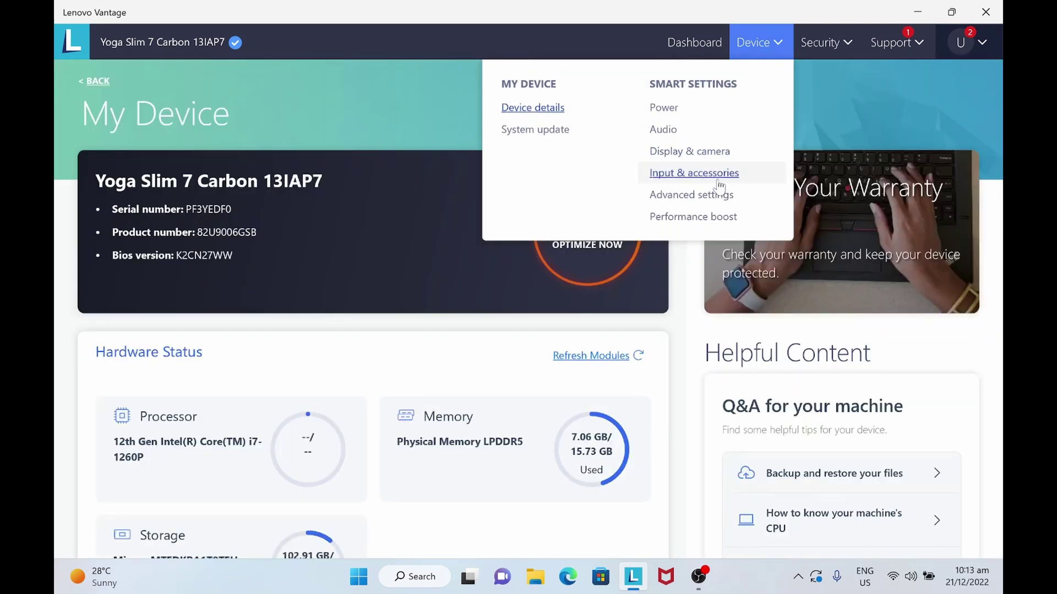
left_click(694, 172)
scroll(676, 254, "down", 5)
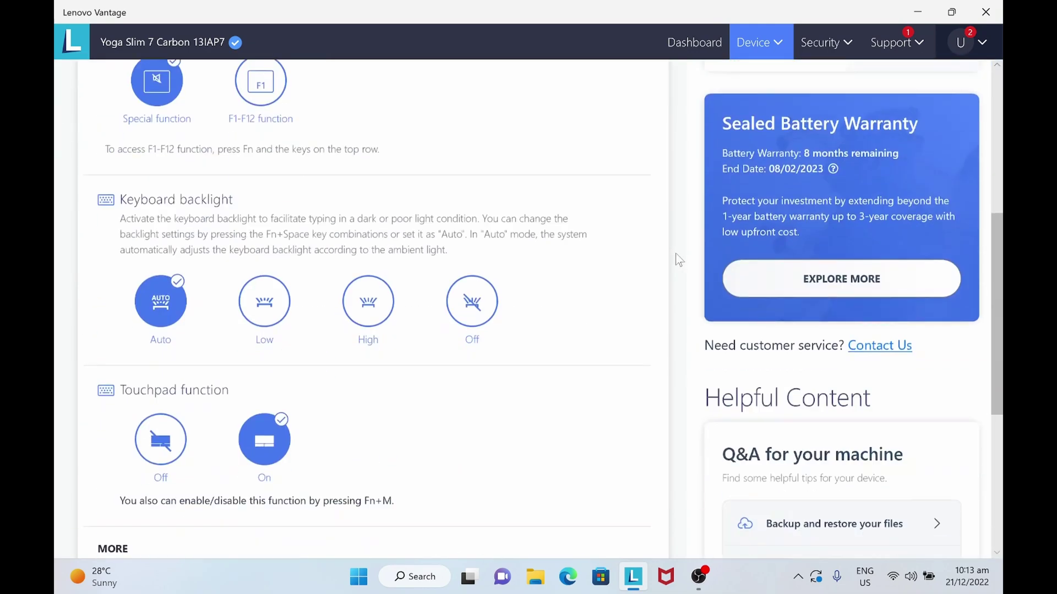
scroll(675, 251, "up", 3)
scroll(675, 258, "up", 3)
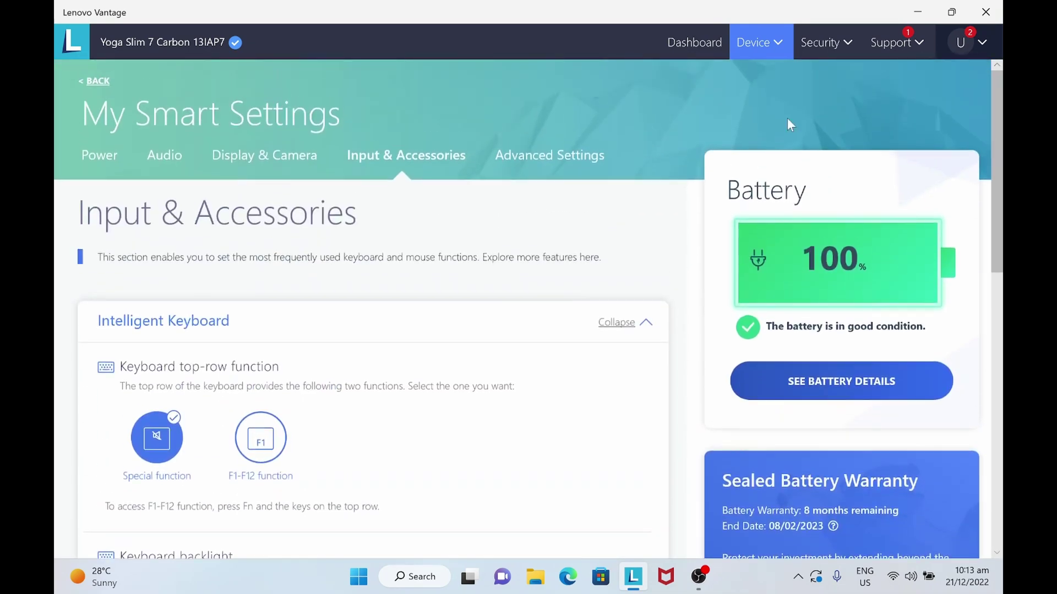
left_click(756, 42)
left_click(721, 203)
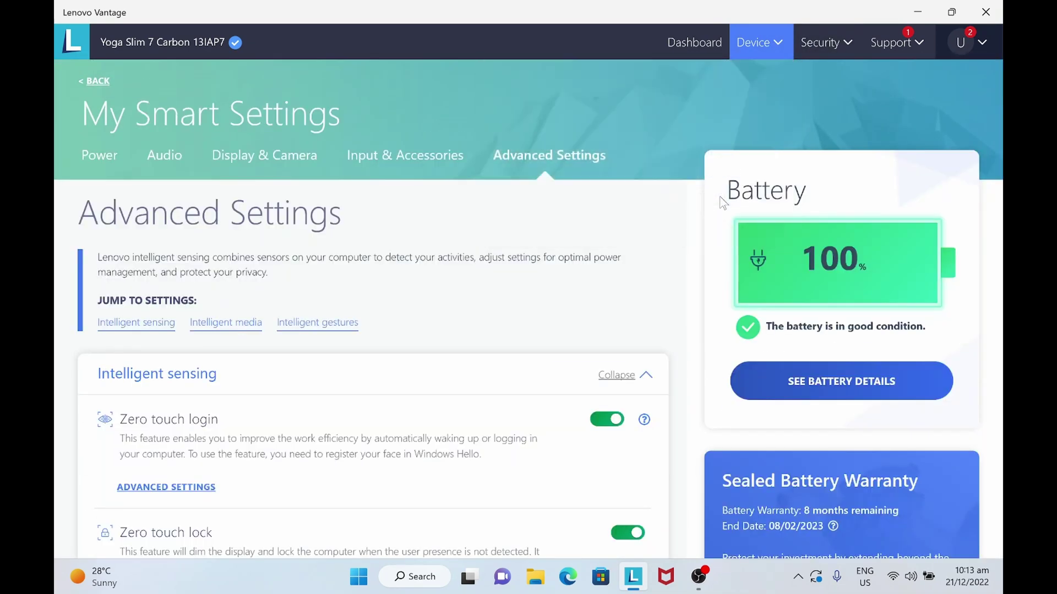
scroll(710, 231, "down", 3)
scroll(698, 264, "down", 2)
scroll(697, 264, "down", 1)
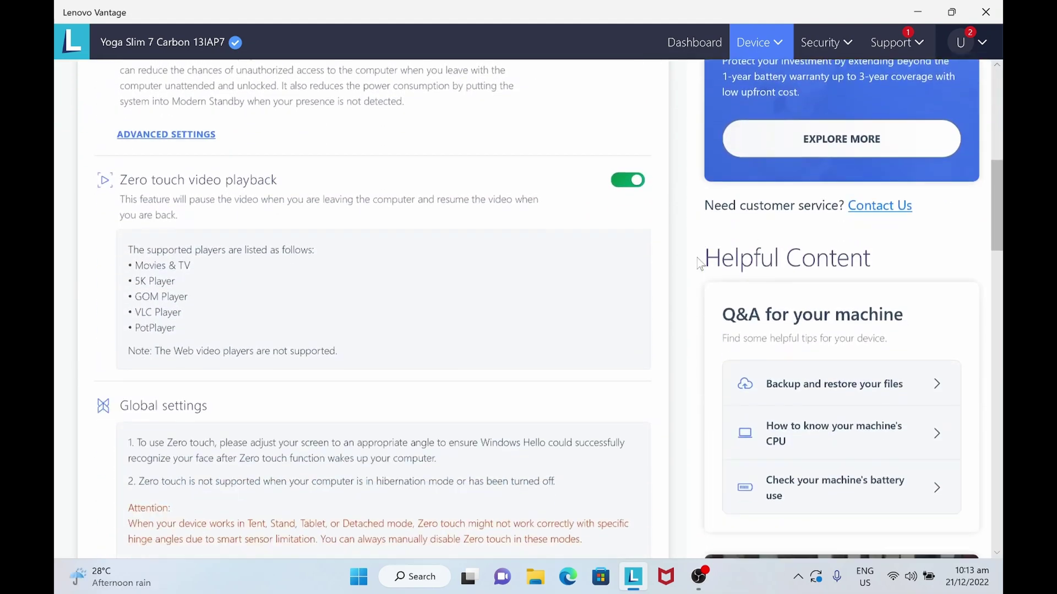
scroll(698, 264, "down", 2)
scroll(699, 264, "down", 2)
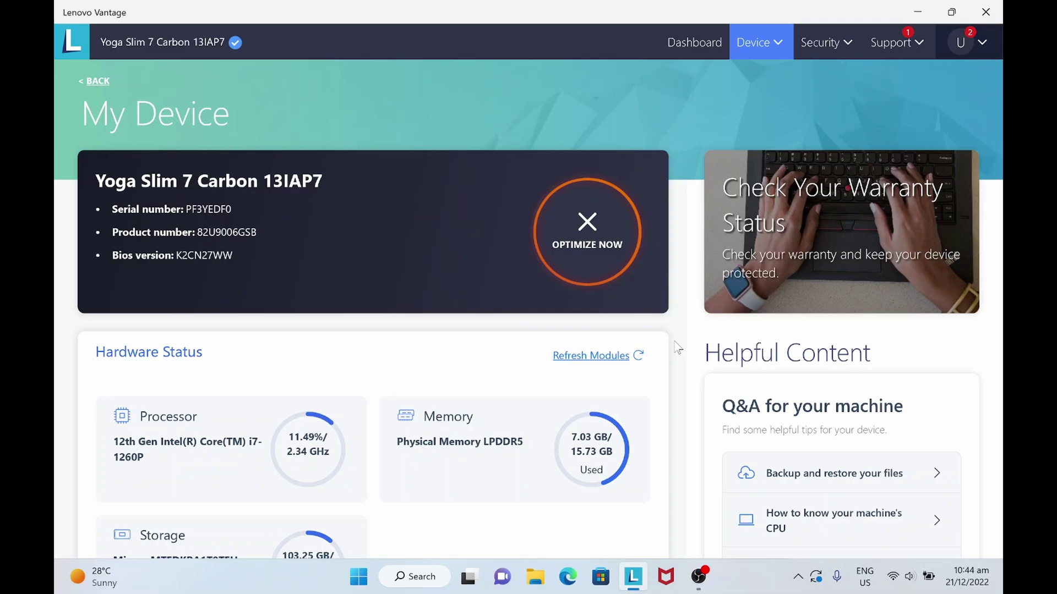
- On the Input & accessories page, change Keyboard backlight from Off to Auto
left_click(788, 51)
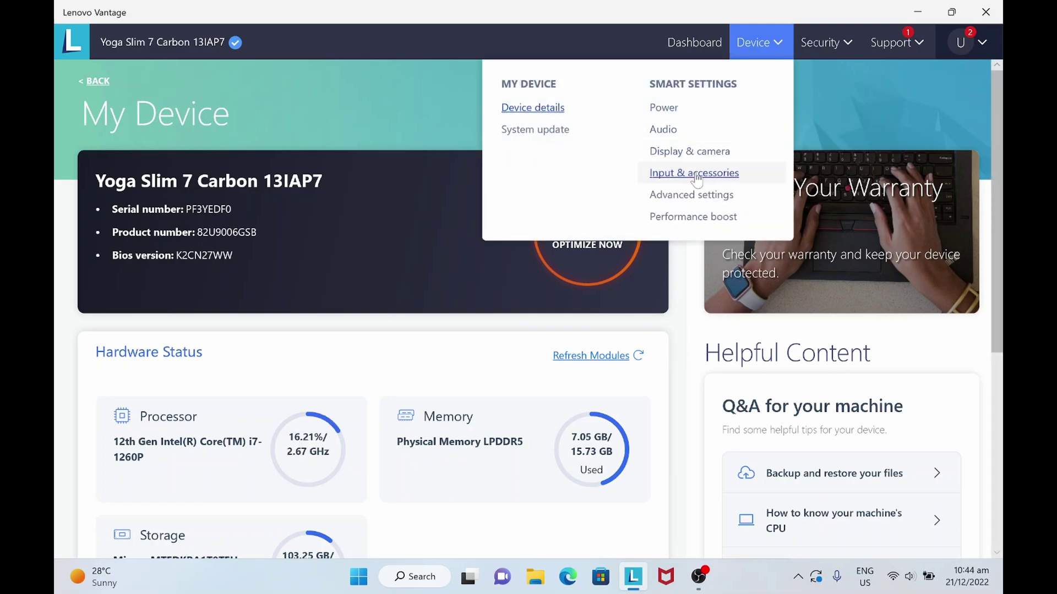
left_click(696, 173)
scroll(566, 309, "down", 4)
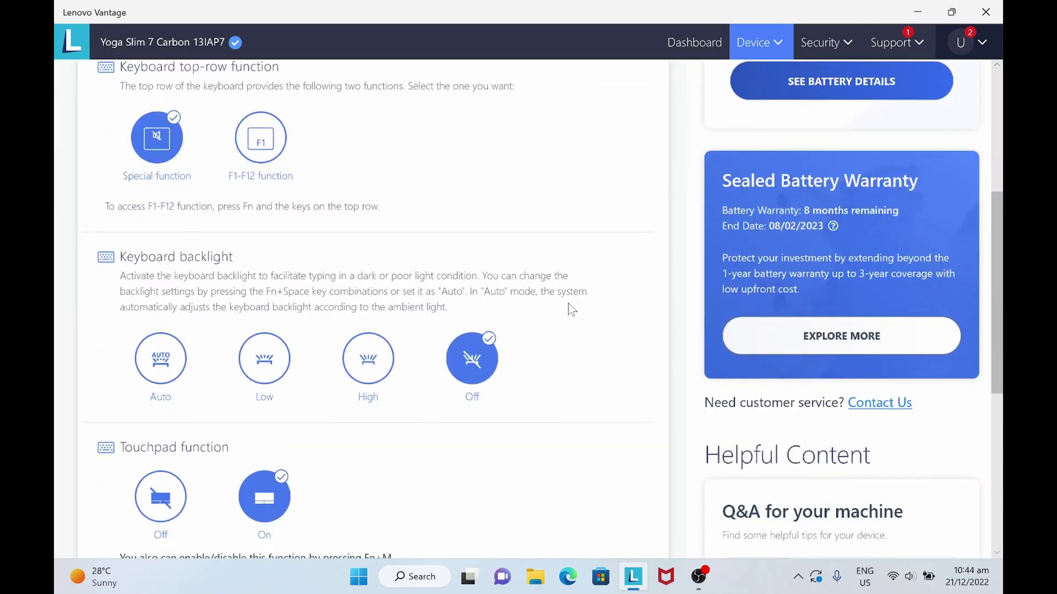
scroll(568, 309, "down", 1)
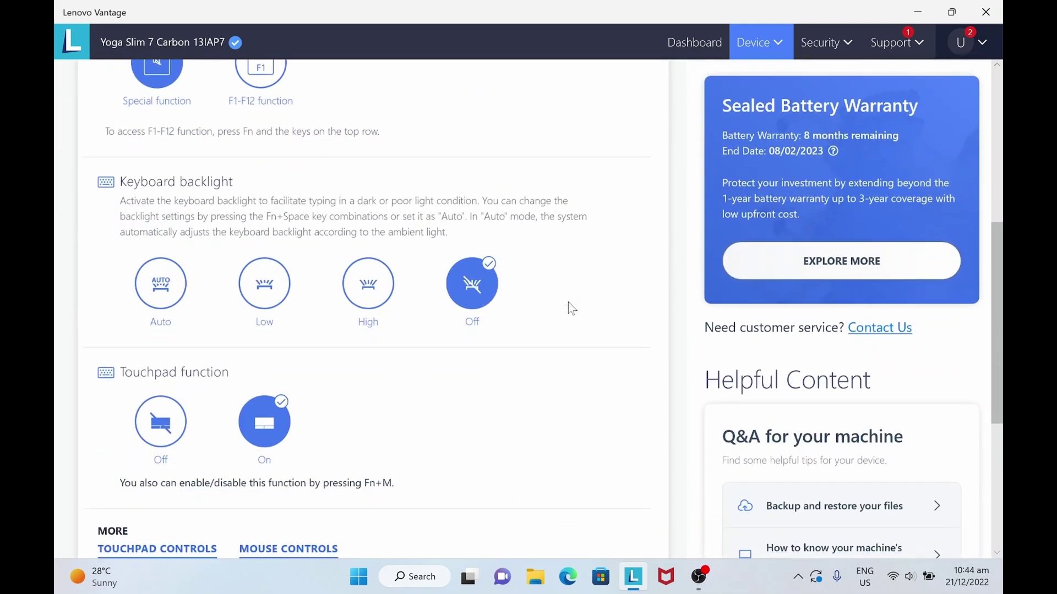
left_click(166, 291)
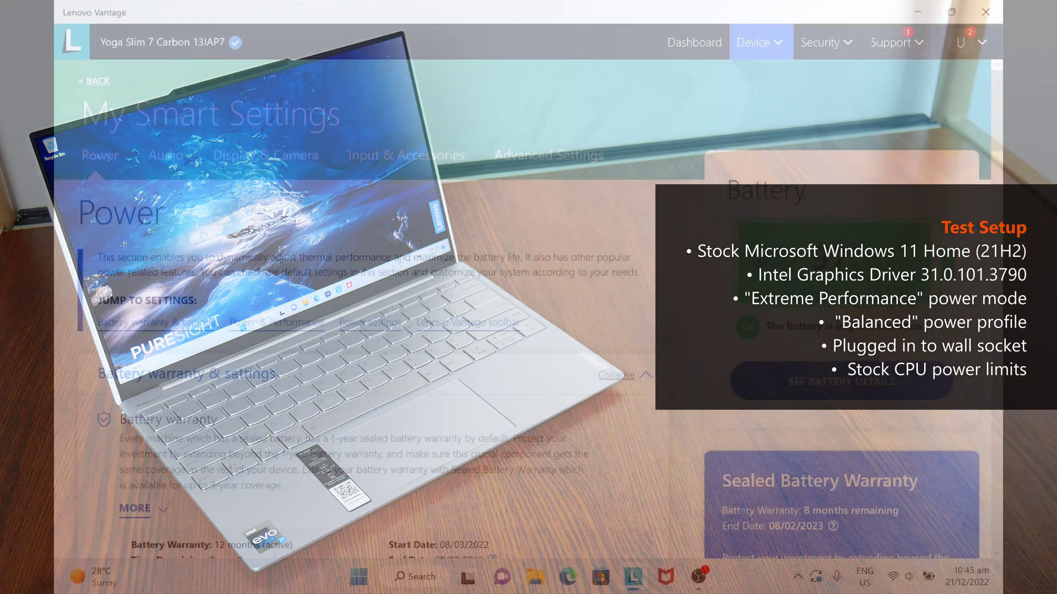
scroll(665, 335, "down", 5)
scroll(665, 336, "down", 5)
scroll(666, 335, "down", 5)
scroll(665, 335, "down", 1)
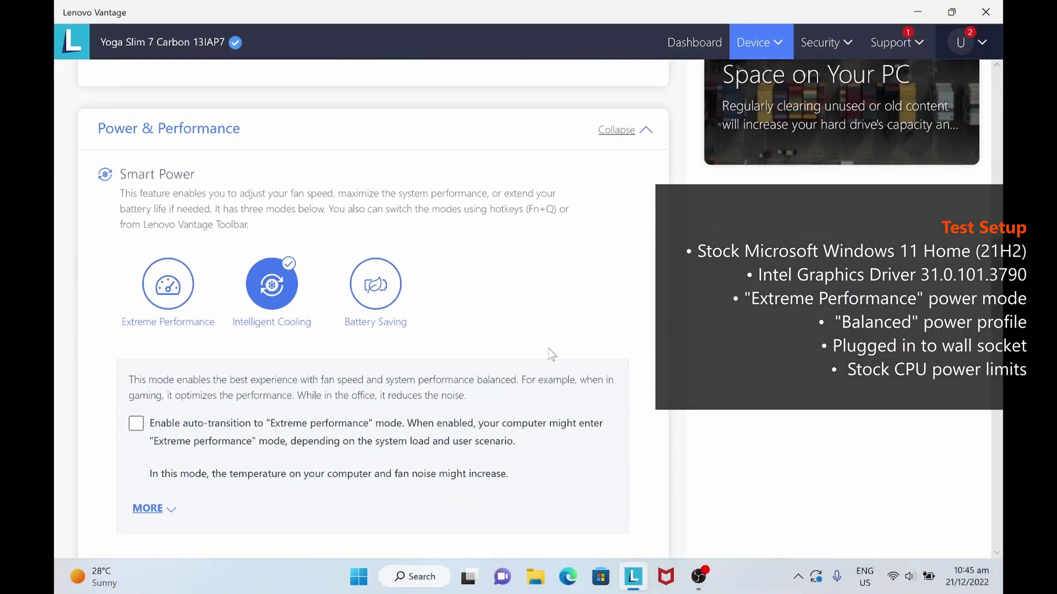
- Select Extreme Performance under Smart Power on the Power page
left_click(177, 299)
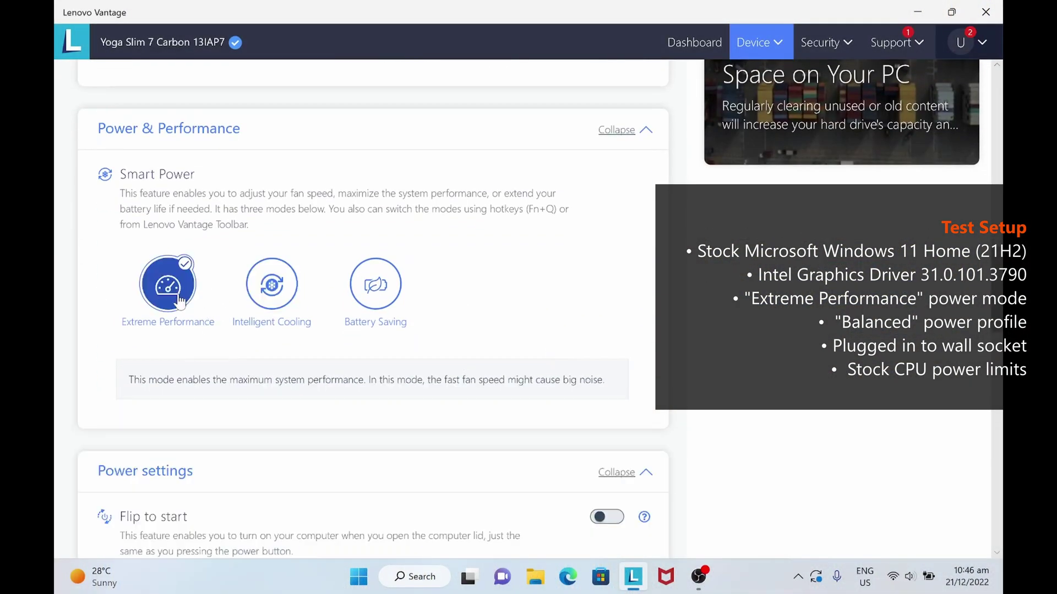